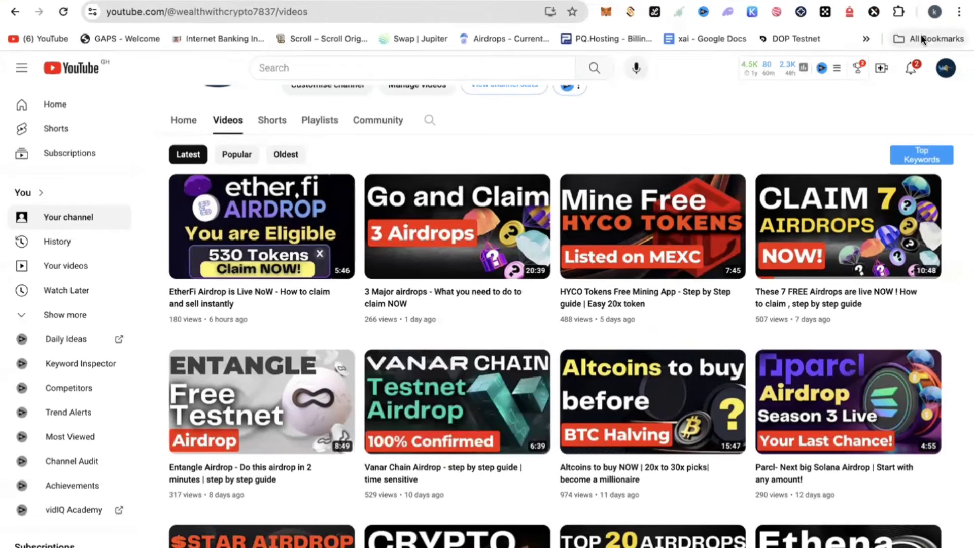
- Switch to the Vanar Velocity testnet campaign page and examine the quest progress and the status of its phases
click(881, 1)
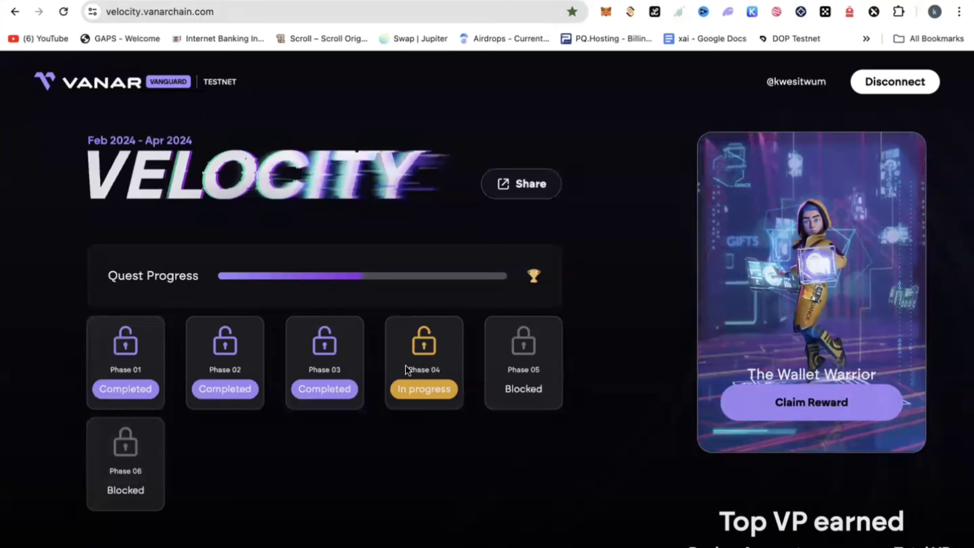
scroll(406, 367, down, 2)
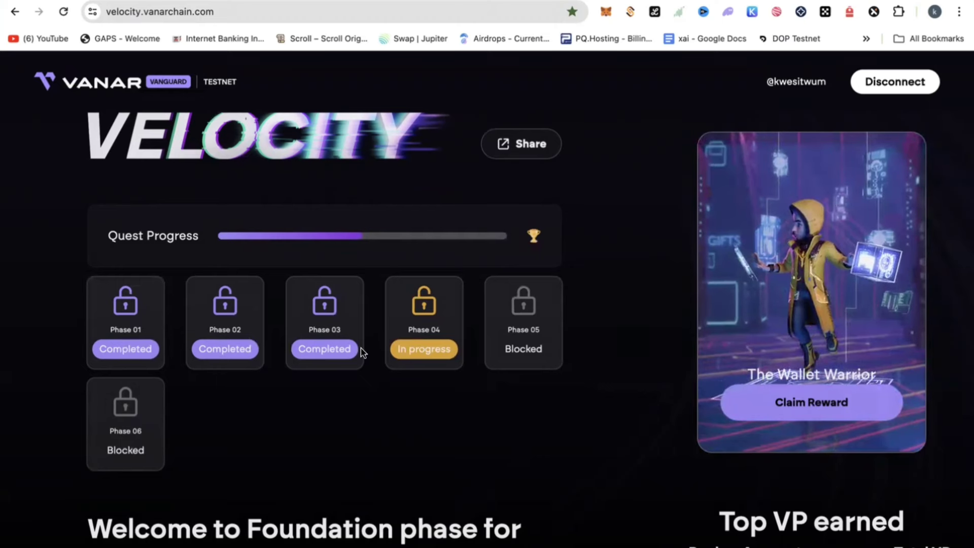
scroll(611, 380, down, 2)
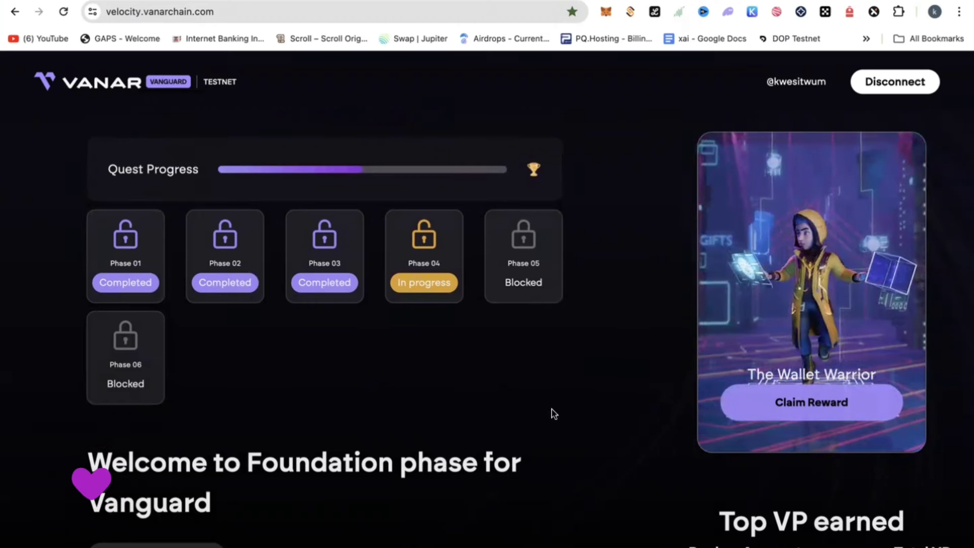
scroll(552, 409, up, 1)
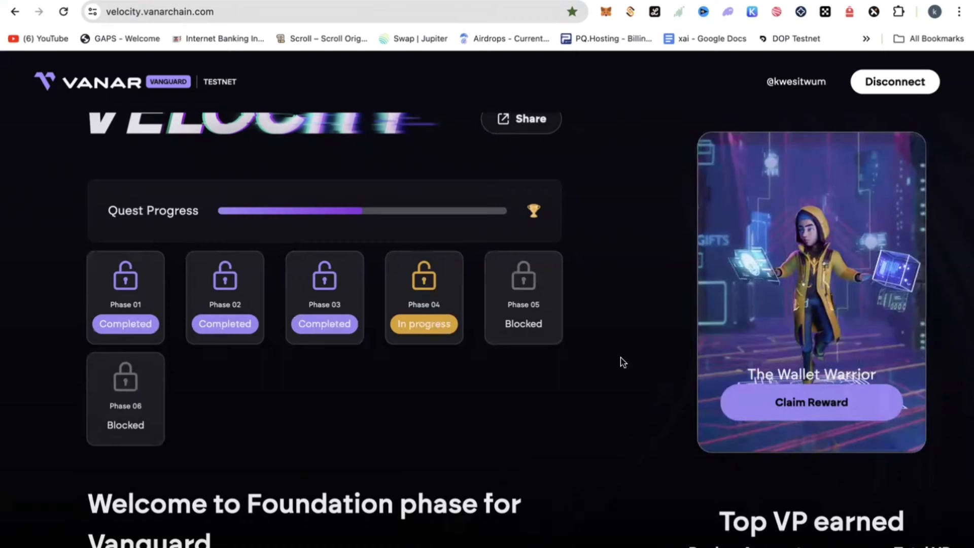
scroll(623, 362, up, 1)
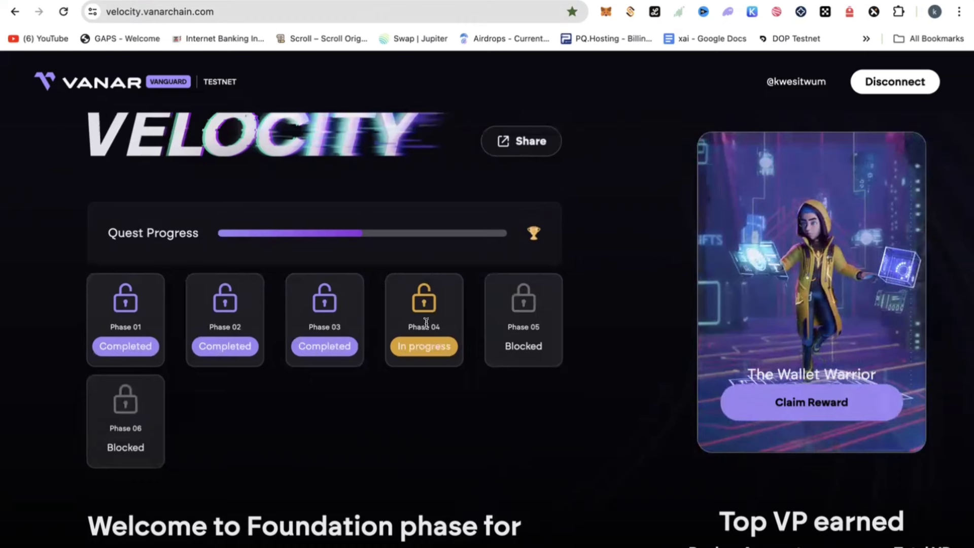
scroll(413, 331, up, 2)
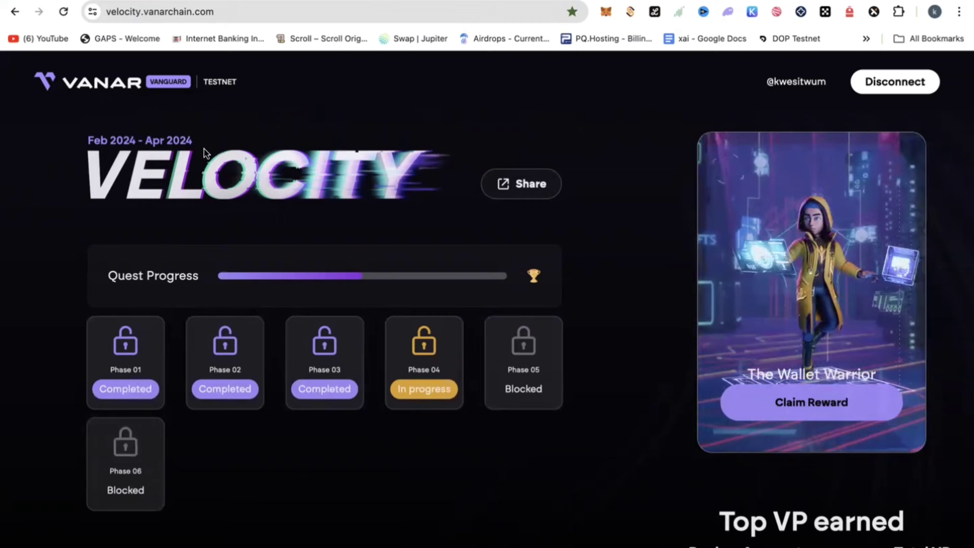
- Look through the campaign's tasks to complete, from the token bridging tasks down to the bonus tasks
scroll(529, 274, down, 5)
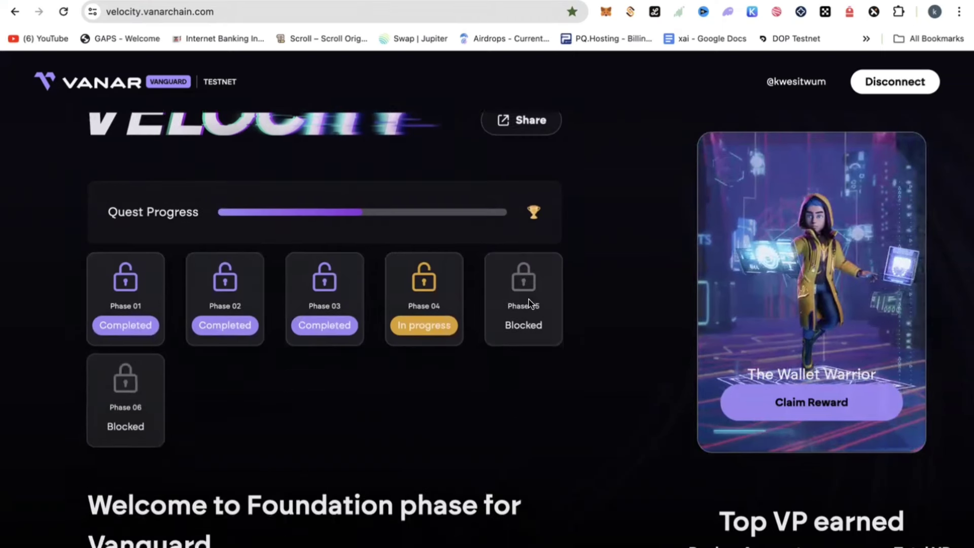
scroll(529, 304, down, 10)
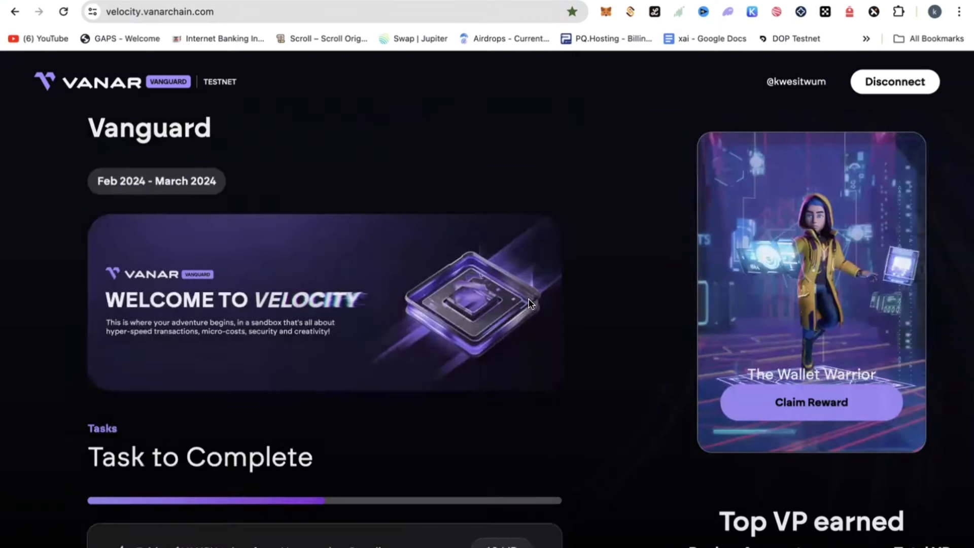
scroll(529, 304, down, 2)
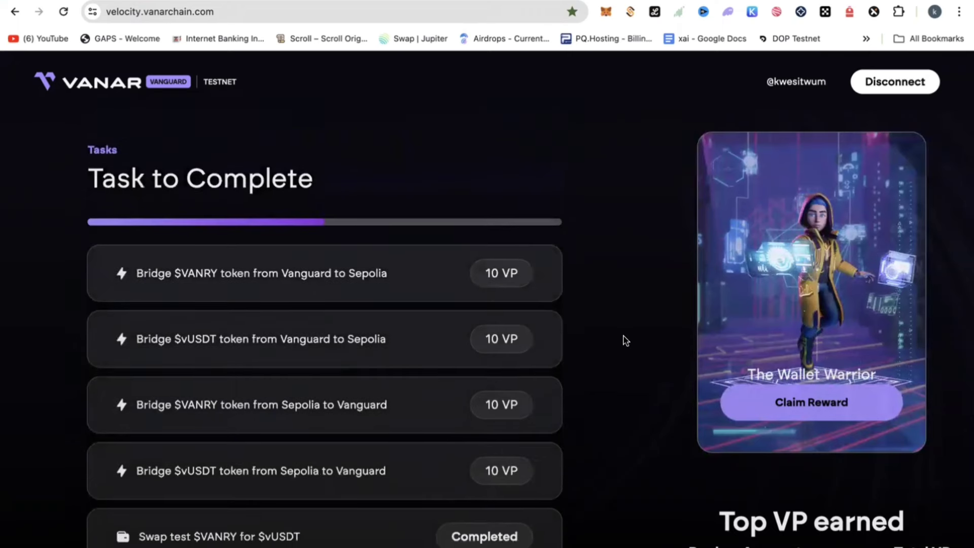
scroll(626, 340, down, 7)
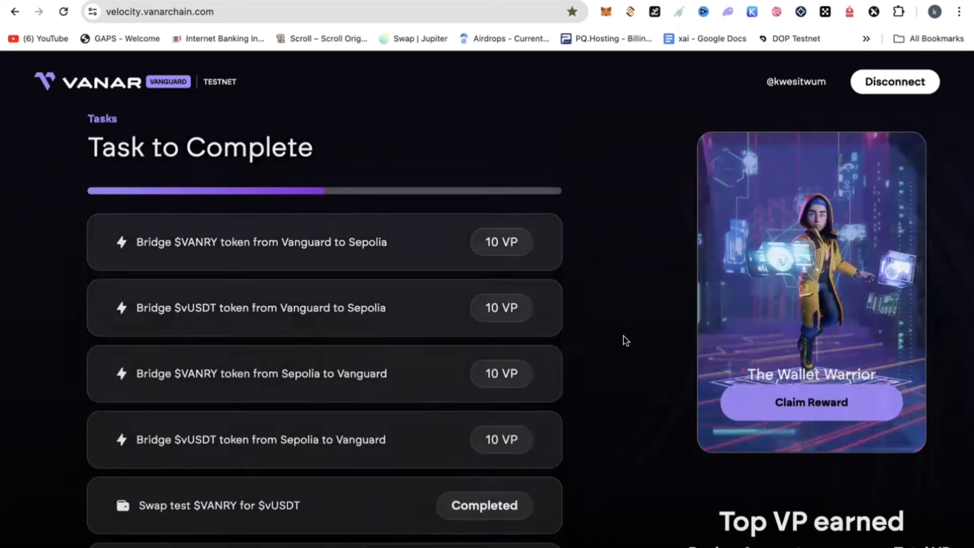
scroll(625, 340, down, 1)
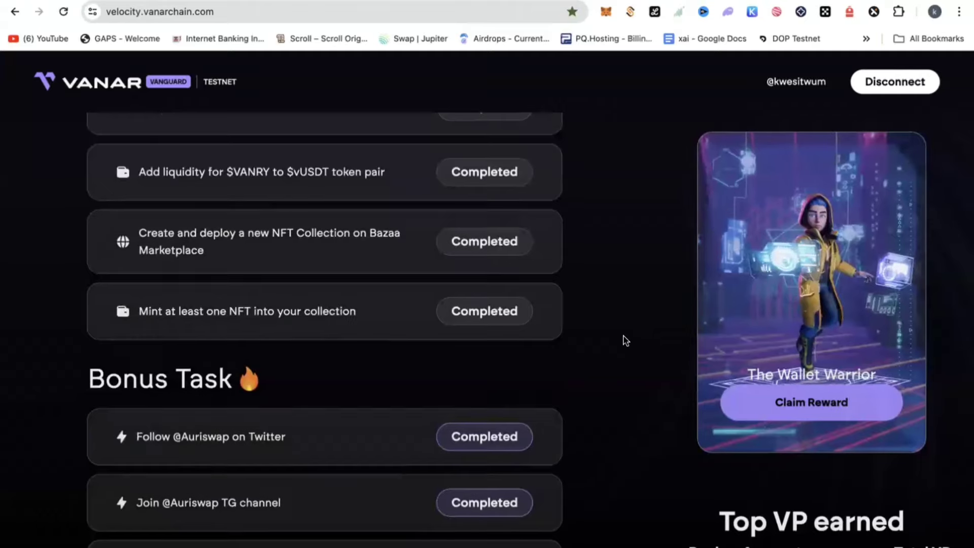
- Read the FAQ answers on what VP is and whether the Velocity Vanguard campaign offers airdrops or rewards
scroll(626, 340, down, 9)
scroll(625, 340, down, 1)
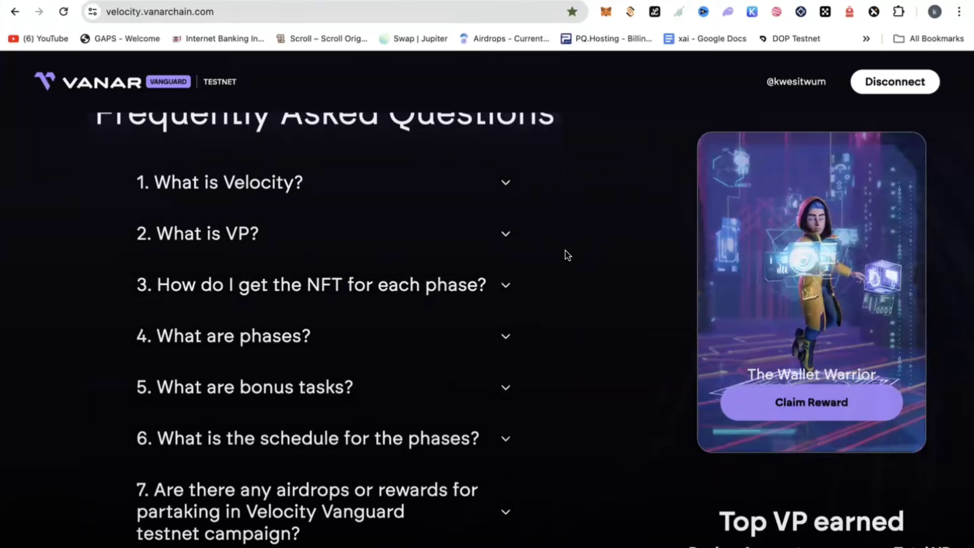
click(504, 234)
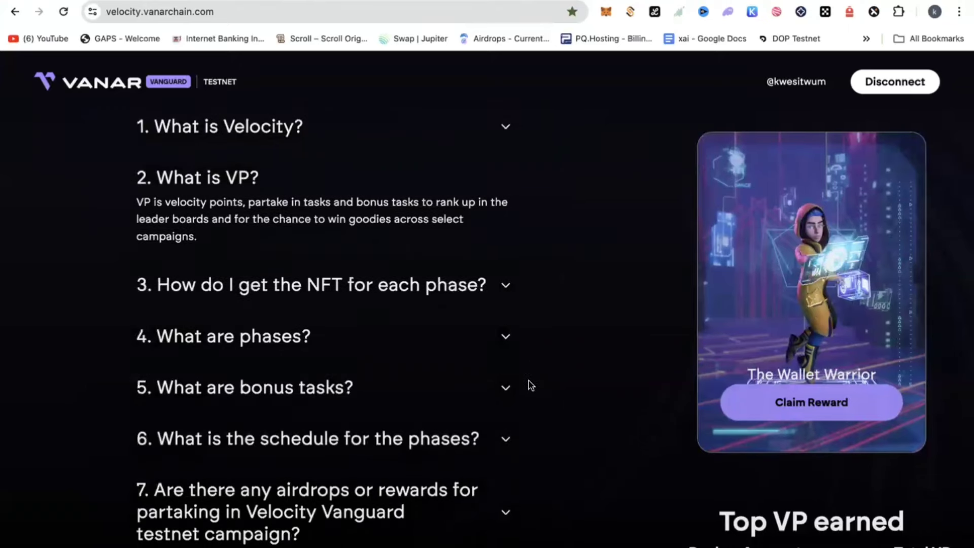
click(496, 502)
scroll(497, 502, down, 3)
scroll(368, 470, up, 10)
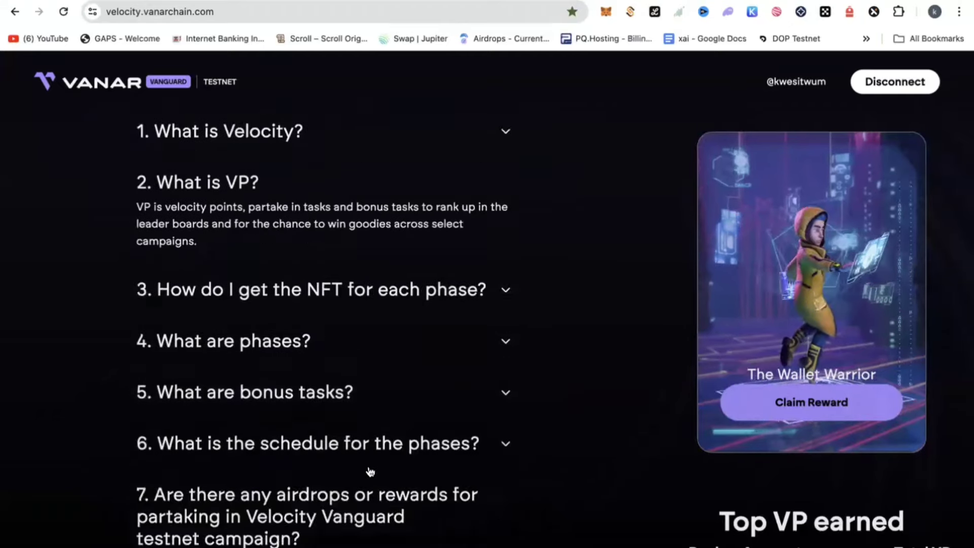
- Review the main and bonus task lists again, ending at the phase overview at the start of the page
scroll(367, 470, up, 12)
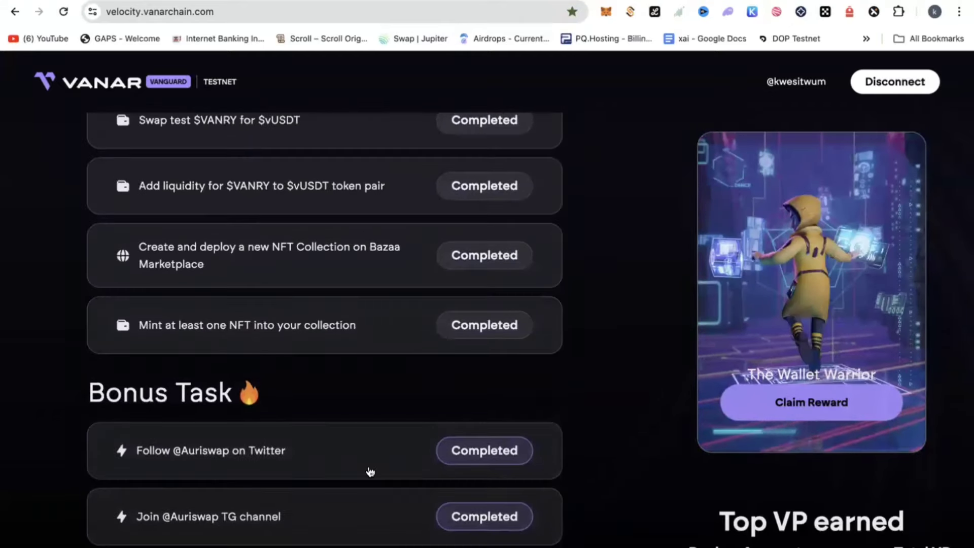
scroll(341, 434, down, 2)
scroll(350, 441, up, 6)
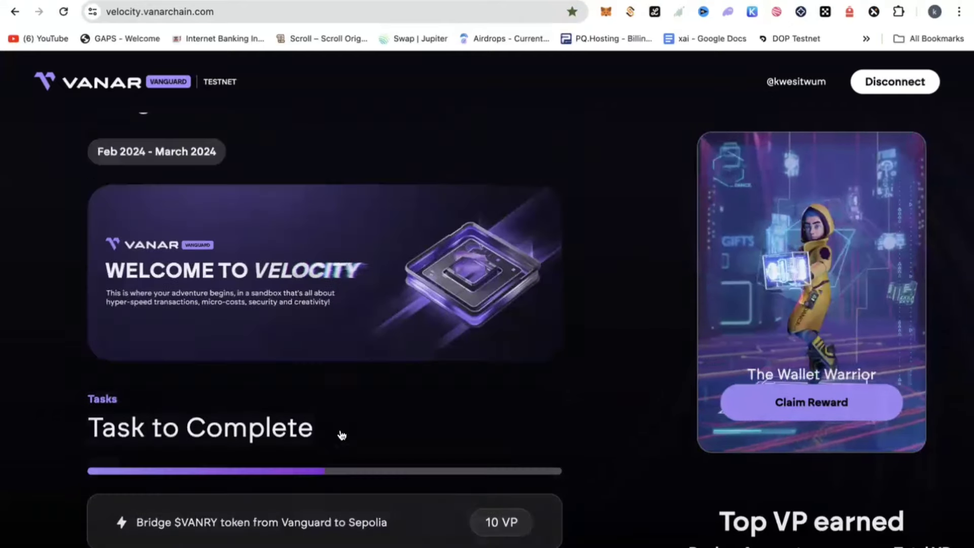
scroll(366, 459, down, 2)
scroll(366, 459, down, 7)
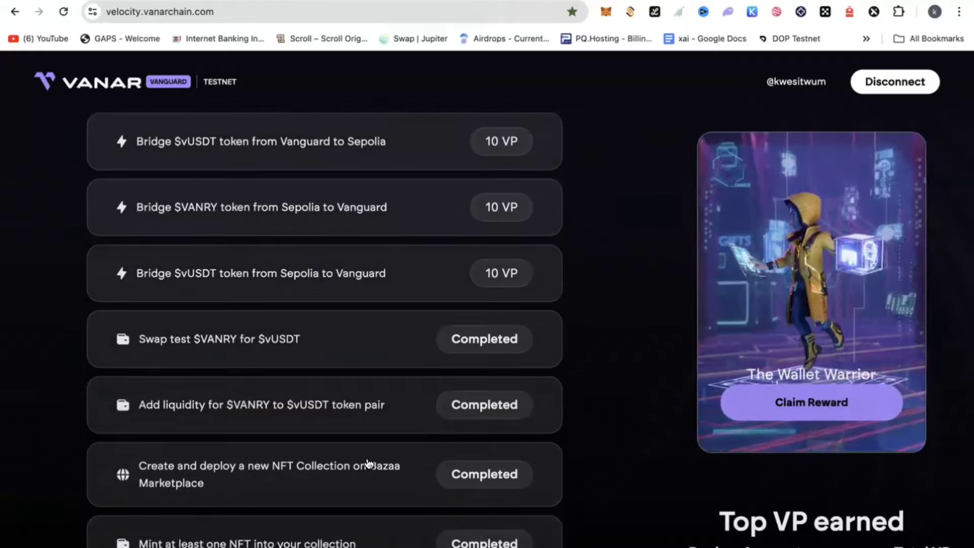
scroll(366, 462, up, 4)
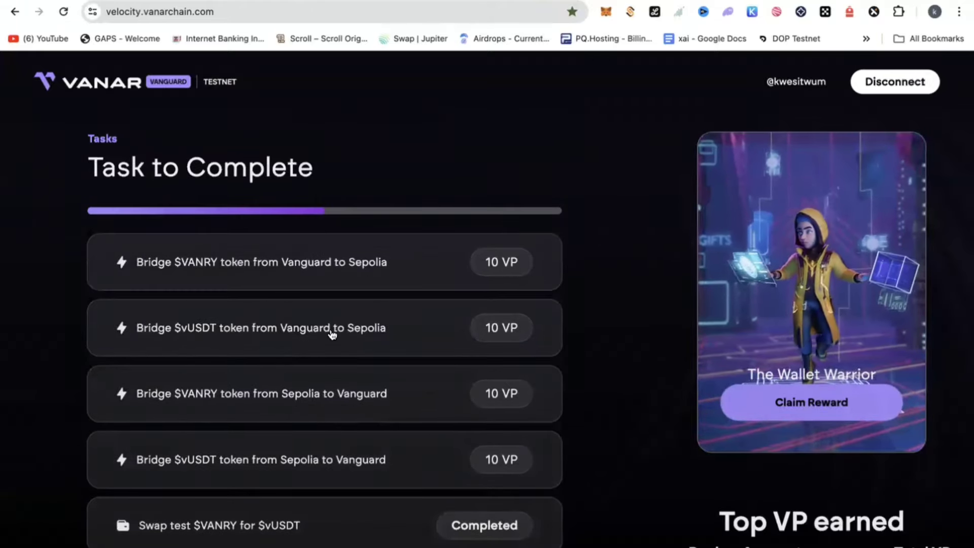
scroll(332, 333, down, 10)
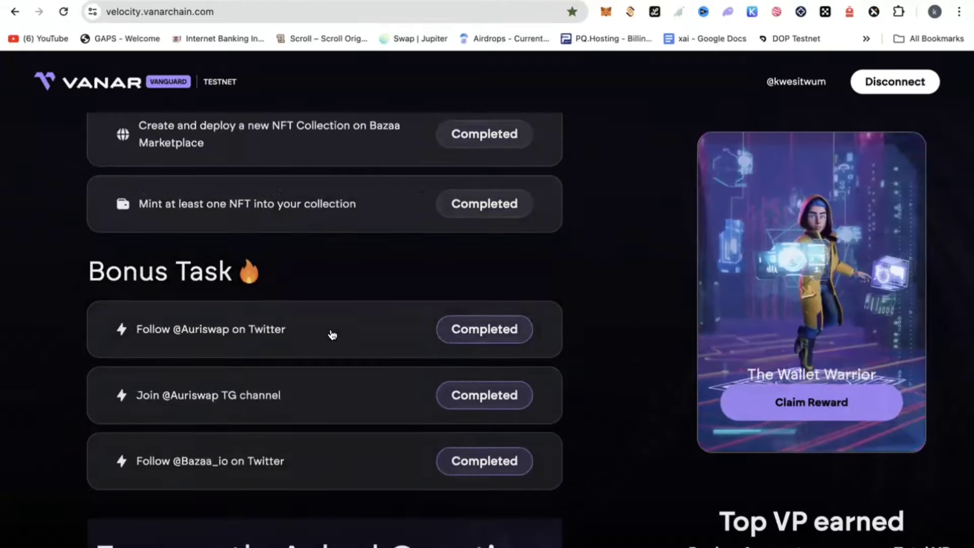
scroll(333, 334, up, 12)
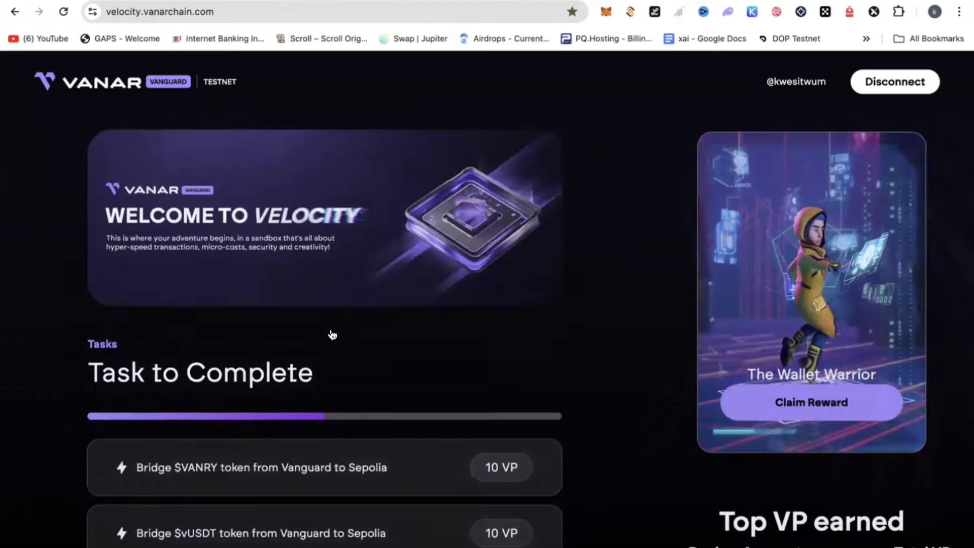
scroll(332, 335, up, 10)
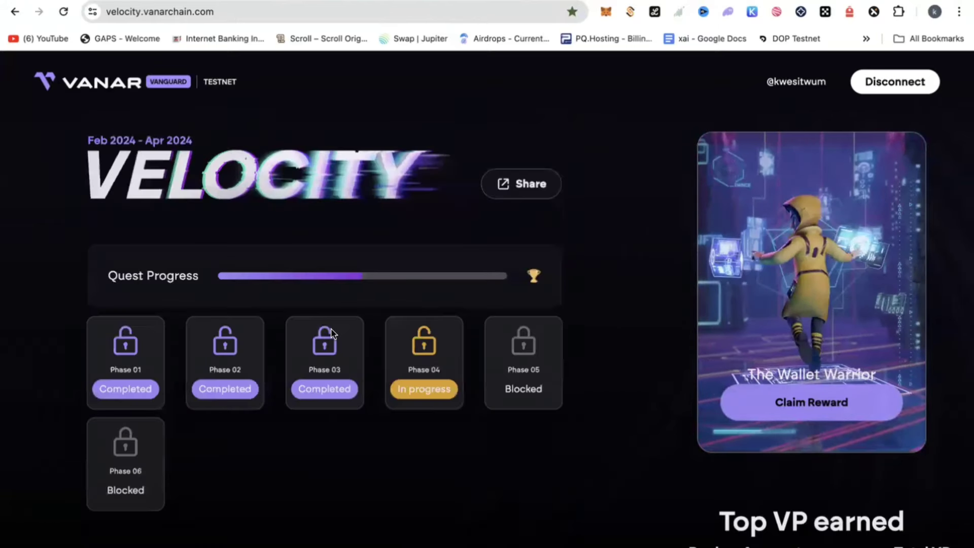
- Examine the Vanguard and Sepolia bridging tasks, then the swap, liquidity, NFT and bonus tasks and their completion status
scroll(330, 334, down, 10)
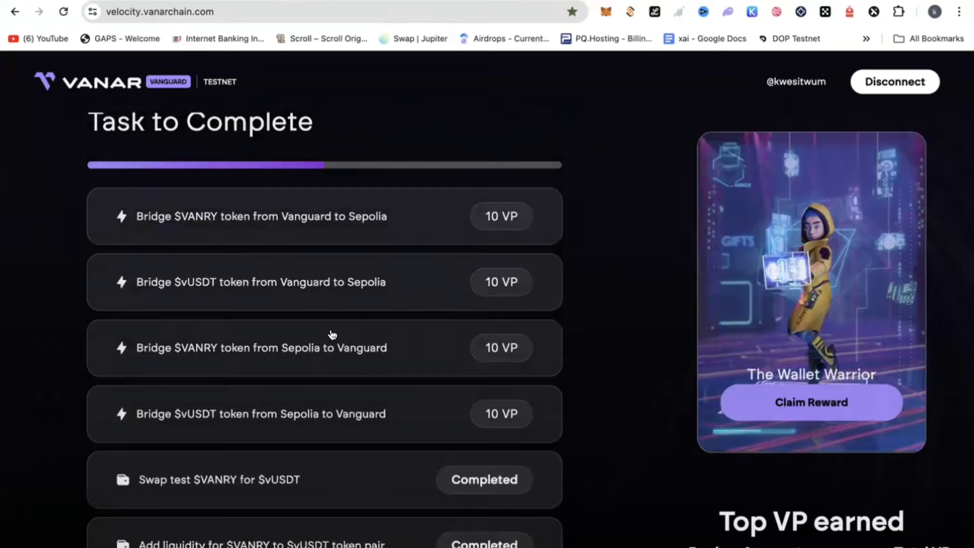
scroll(332, 335, down, 1)
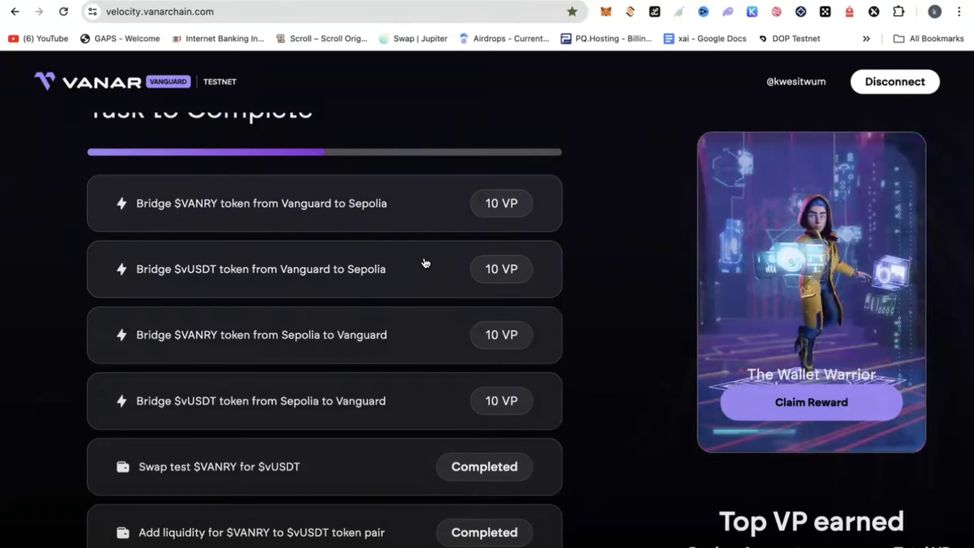
scroll(456, 248, down, 4)
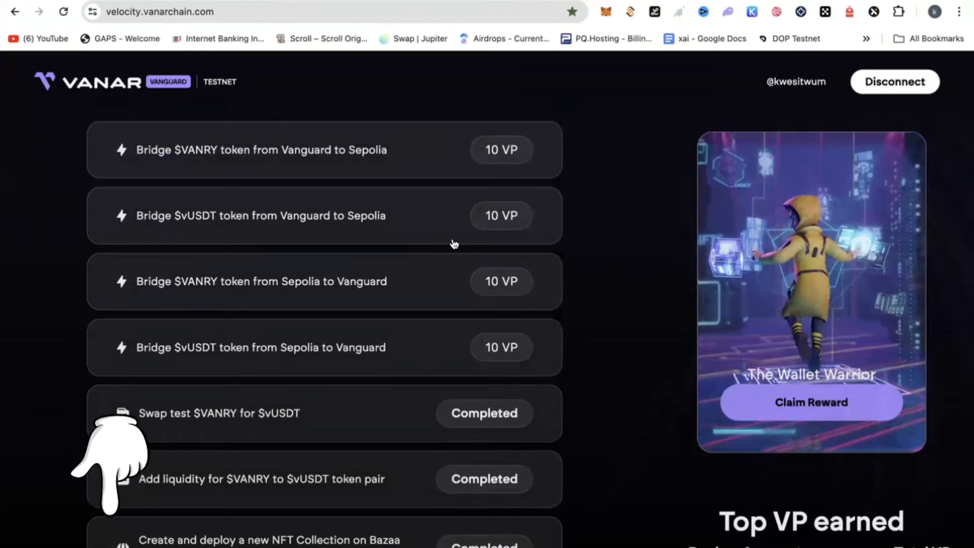
scroll(357, 163, up, 3)
scroll(355, 162, down, 2)
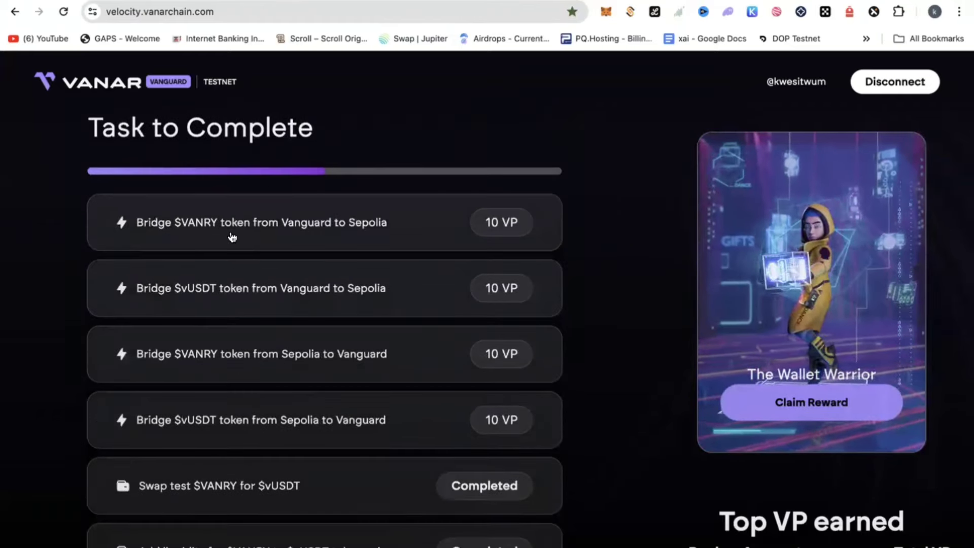
scroll(289, 236, down, 1)
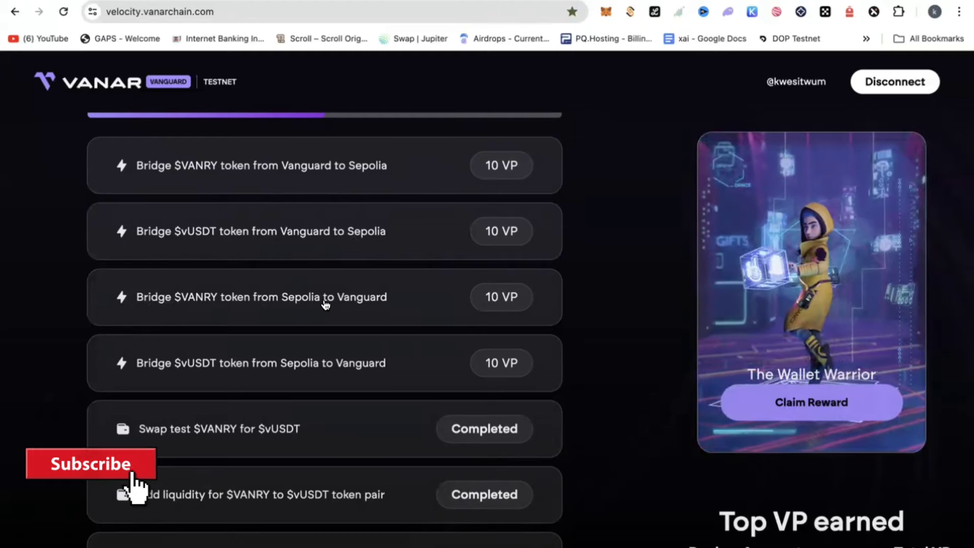
scroll(451, 310, down, 2)
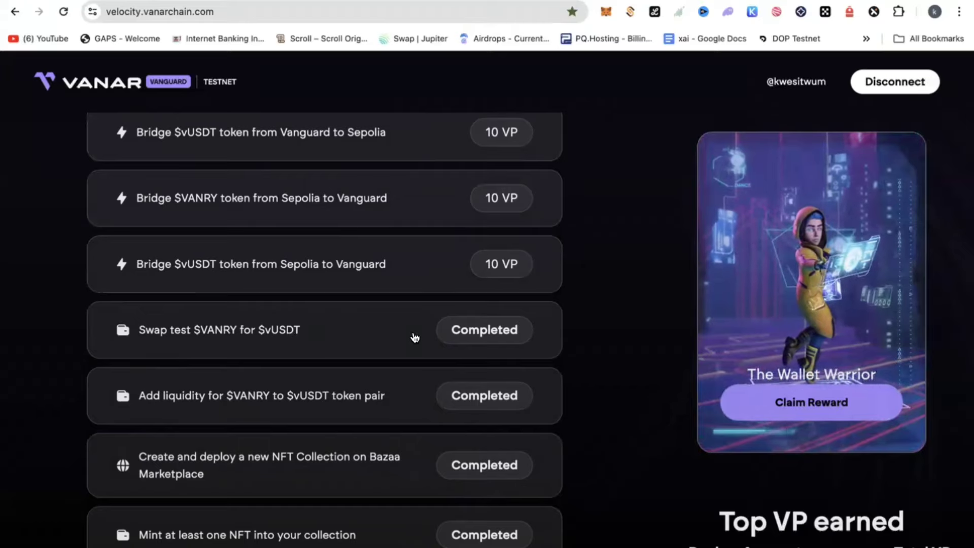
scroll(415, 338, down, 1)
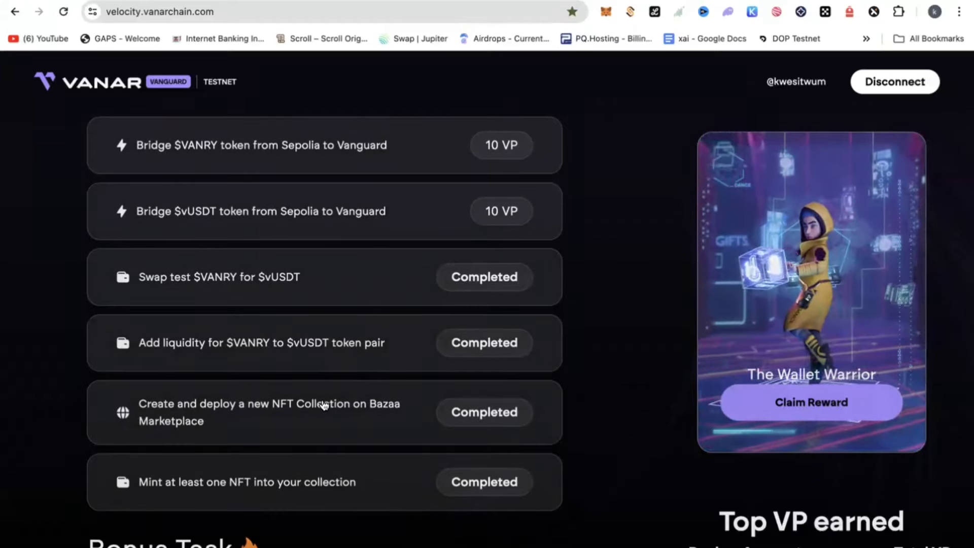
scroll(324, 404, up, 2)
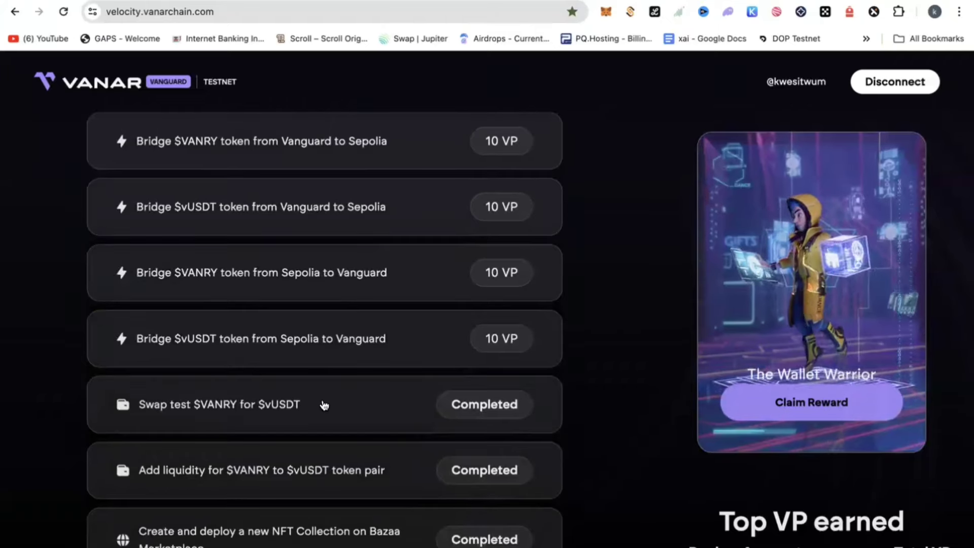
scroll(323, 404, down, 1)
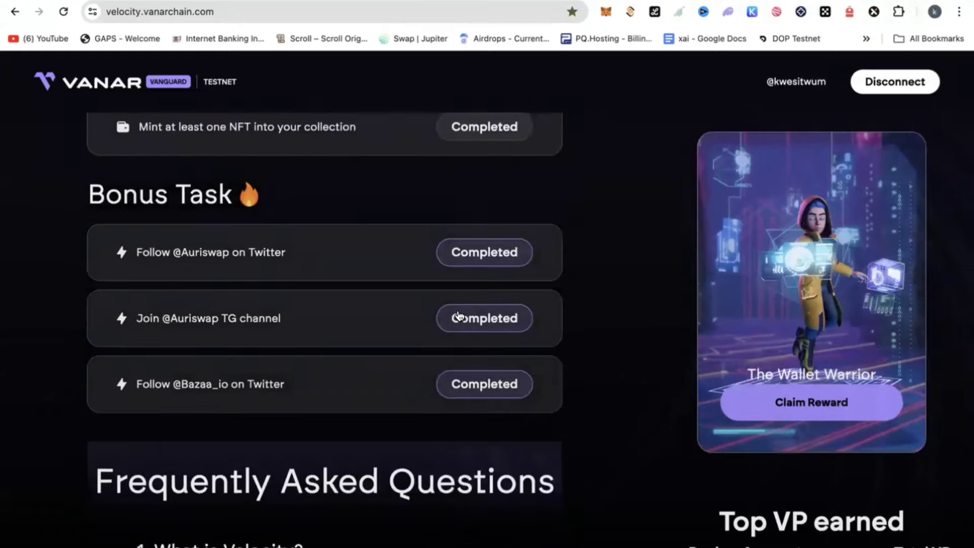
scroll(459, 316, up, 10)
scroll(459, 315, up, 1)
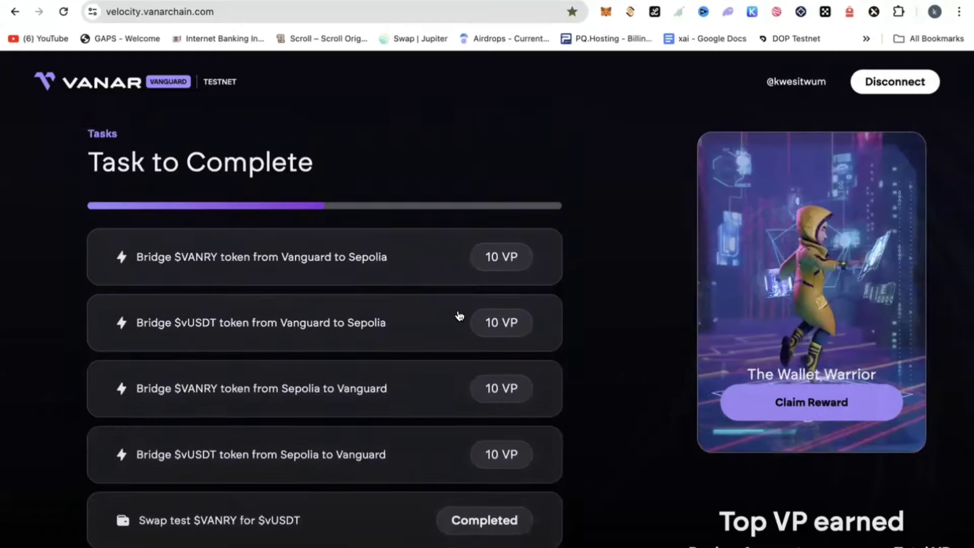
- Open the task for bridging $VANRY from Vanguard to Sepolia and submit a bridge withdrawal of 3 VANRY from Vanar Chain to Ethereum
click(498, 268)
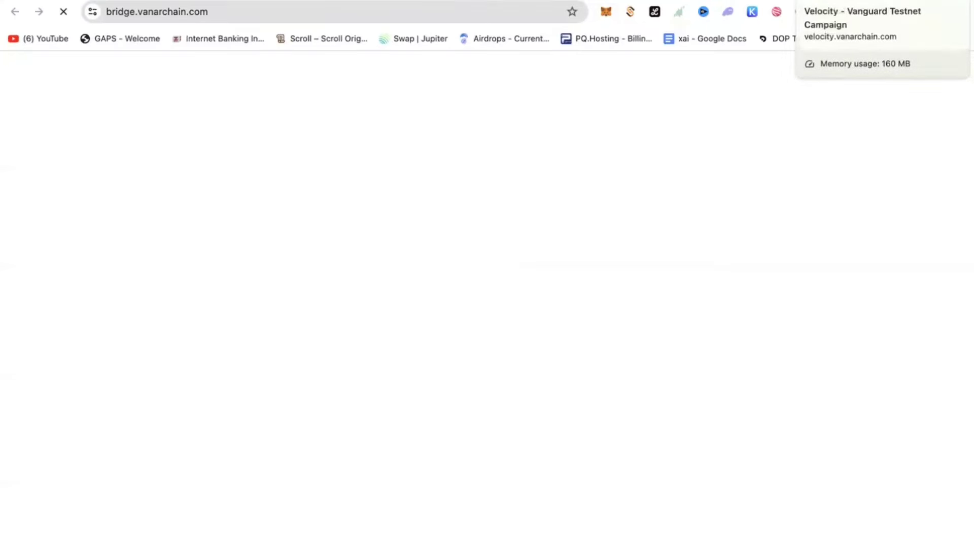
key(ctrl+Tab)
key(ctrl+shift+Tab)
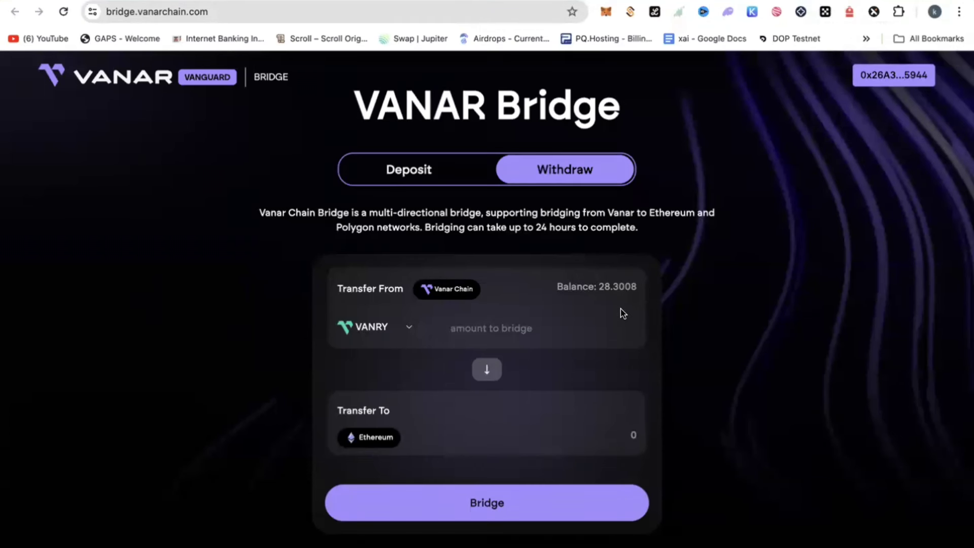
click(478, 331)
text(3)
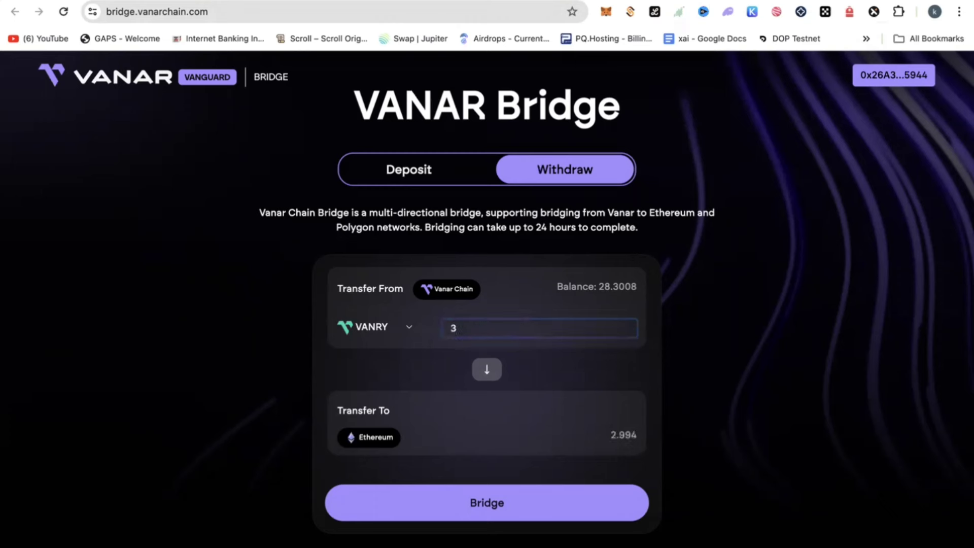
click(486, 506)
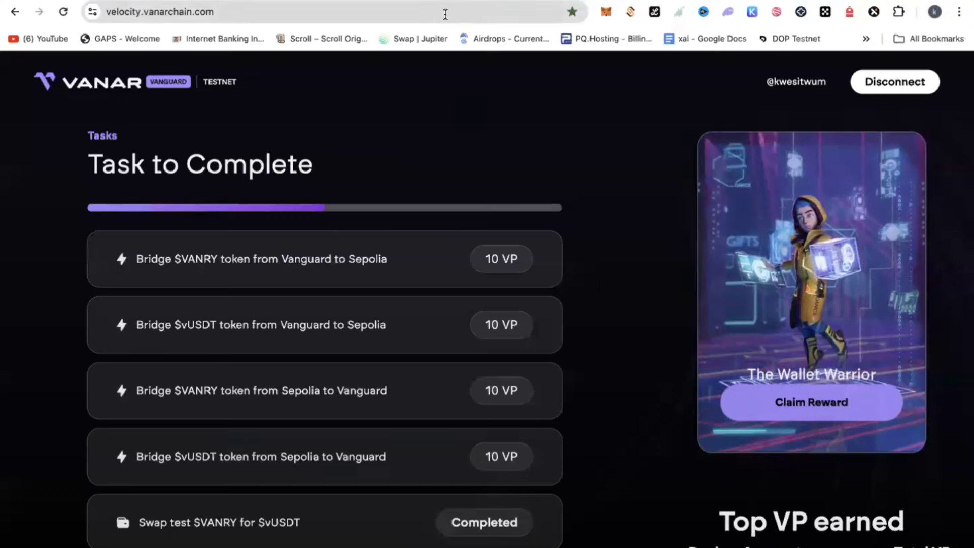
- Reload the Velocity campaign page and open the task for bridging $vUSDT from Vanguard to Sepolia
click(446, 14)
key(Return)
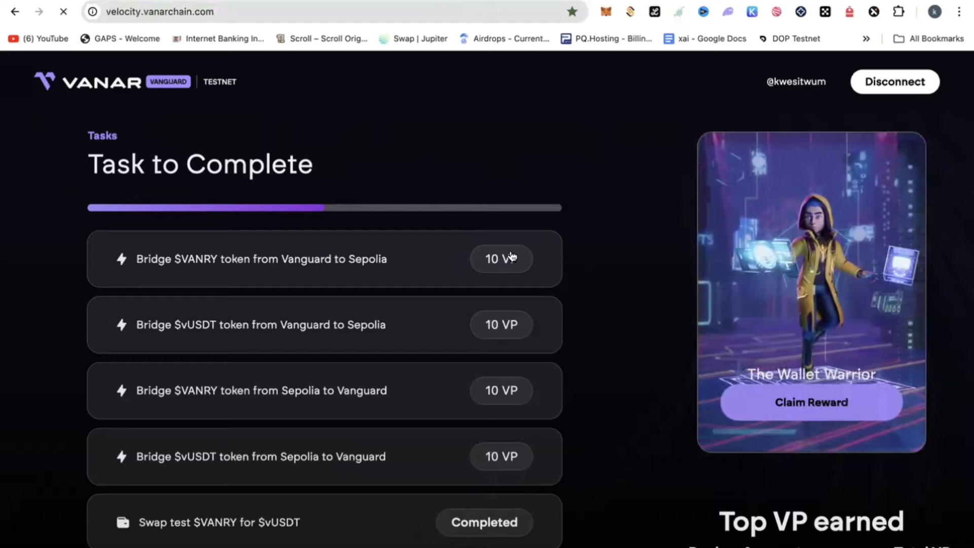
scroll(511, 254, down, 1)
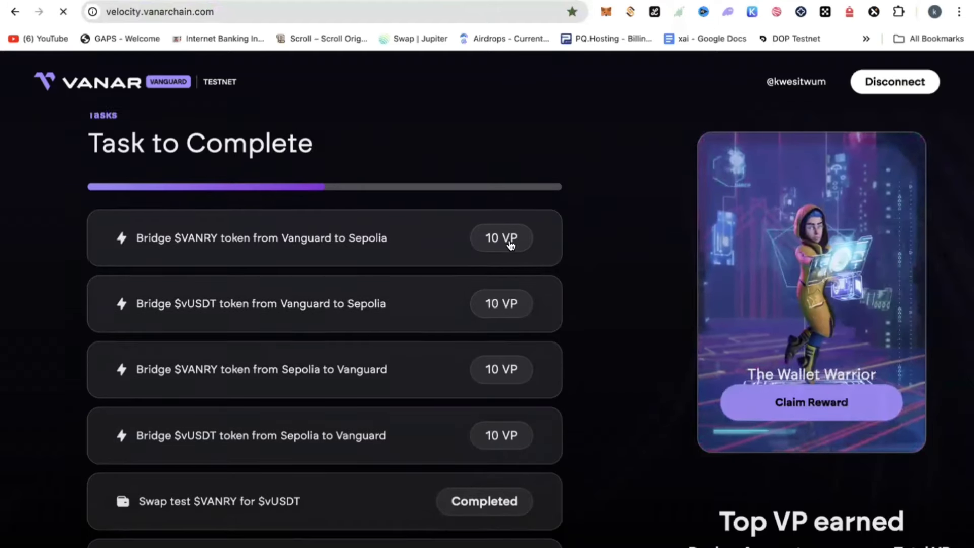
scroll(511, 245, down, 2)
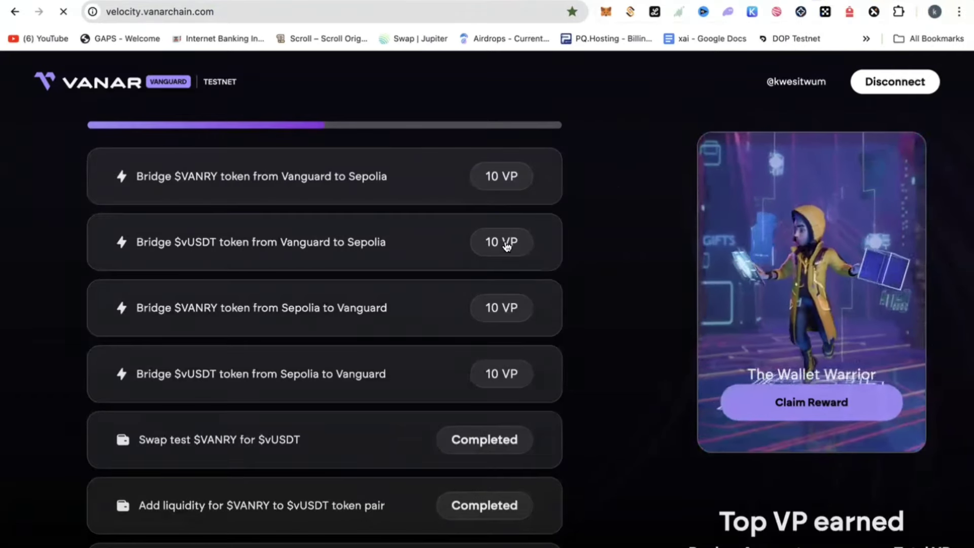
click(506, 246)
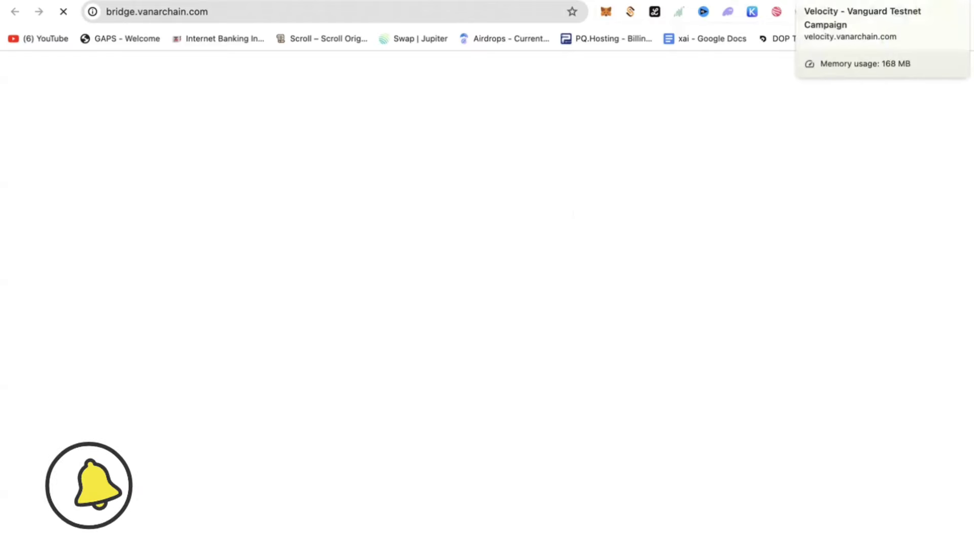
- Return to the Velocity campaign page and check the completion status of the Vanguard and Sepolia bridging tasks
click(837, 1)
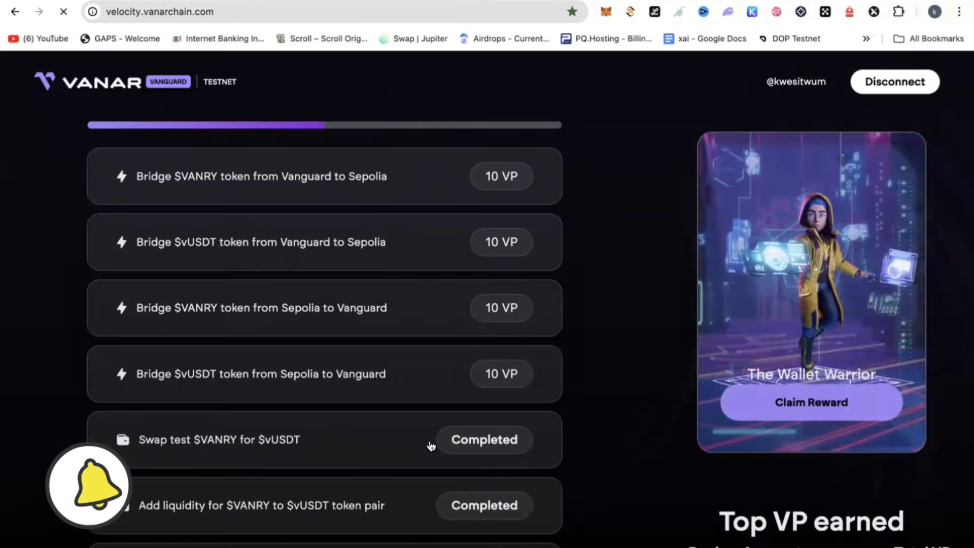
scroll(430, 446, up, 2)
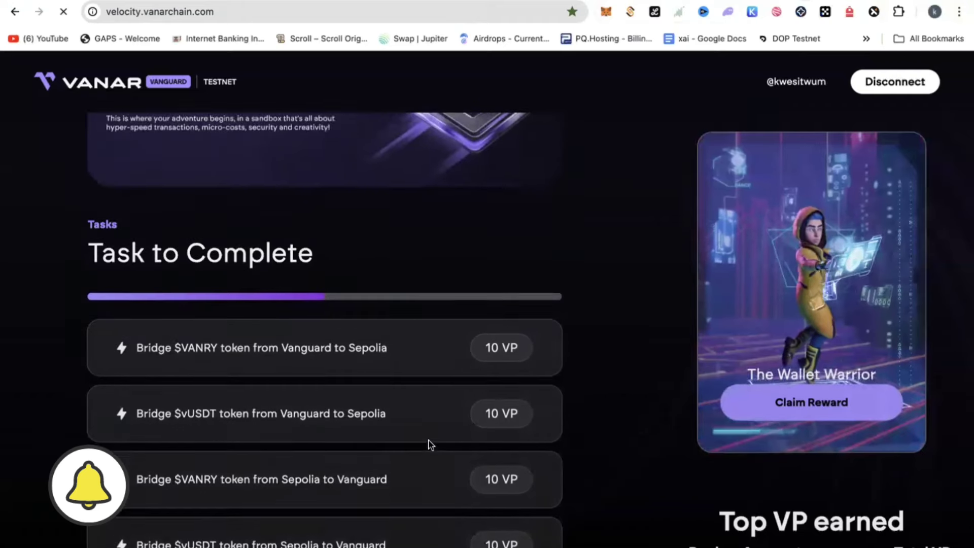
scroll(311, 361, down, 8)
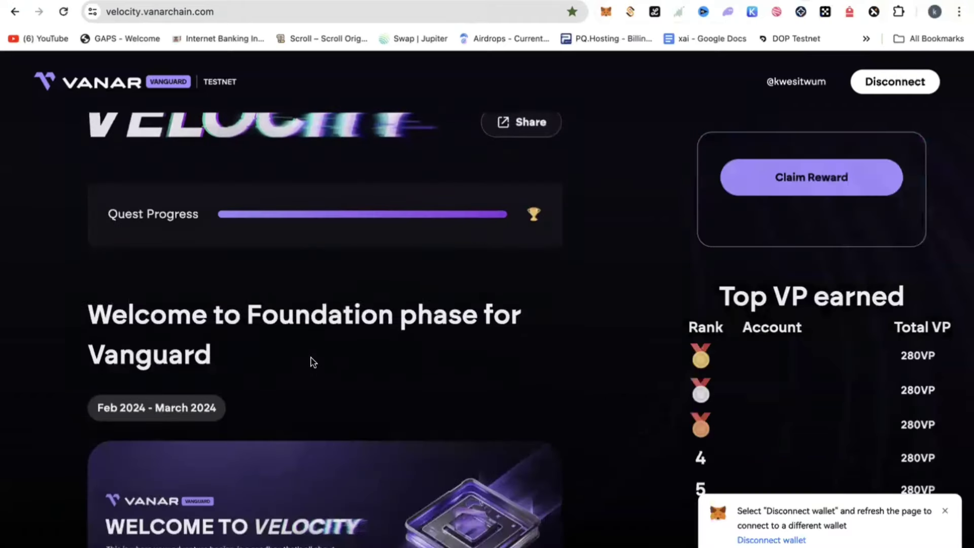
scroll(312, 361, down, 6)
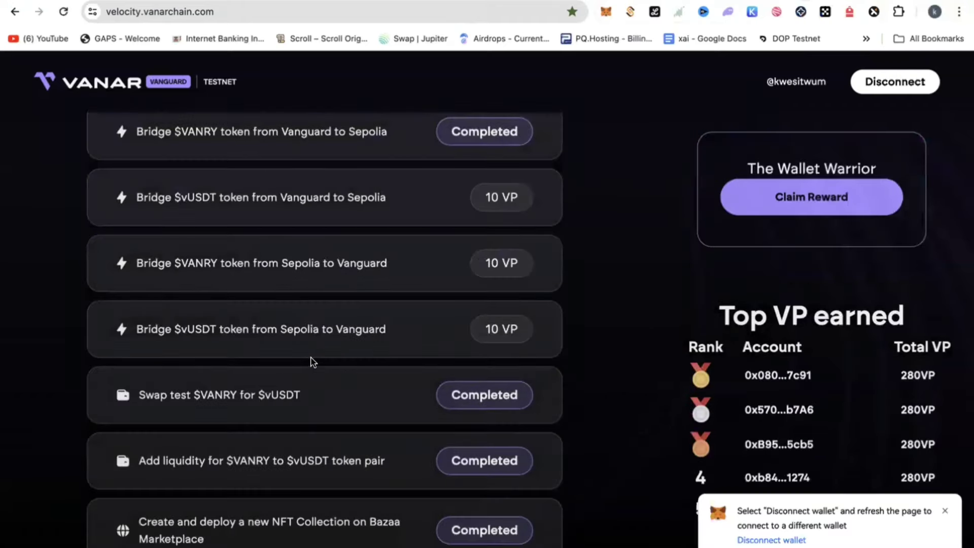
scroll(324, 228, up, 1)
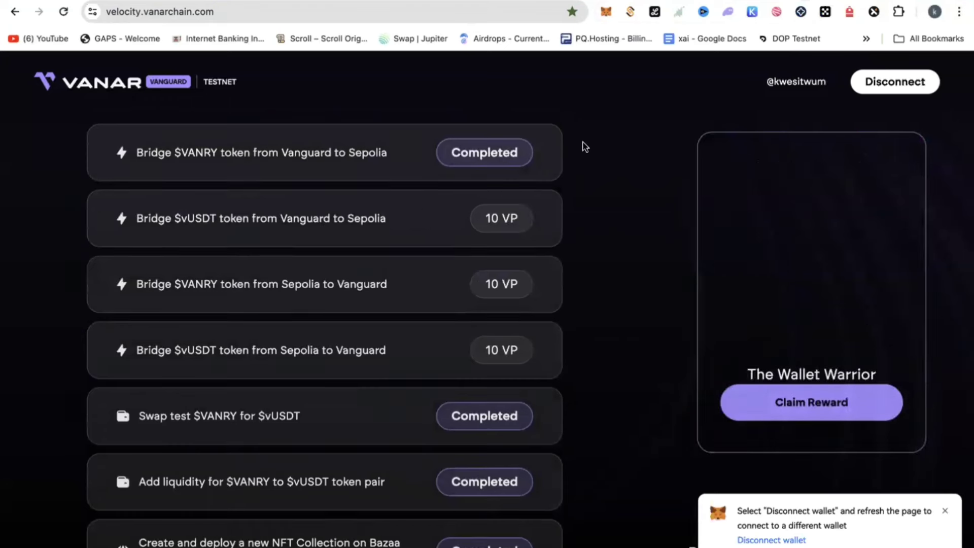
- Look at the bridge page again, return to the campaign task list and try to claim The Wallet Warrior reward
click(832, 1)
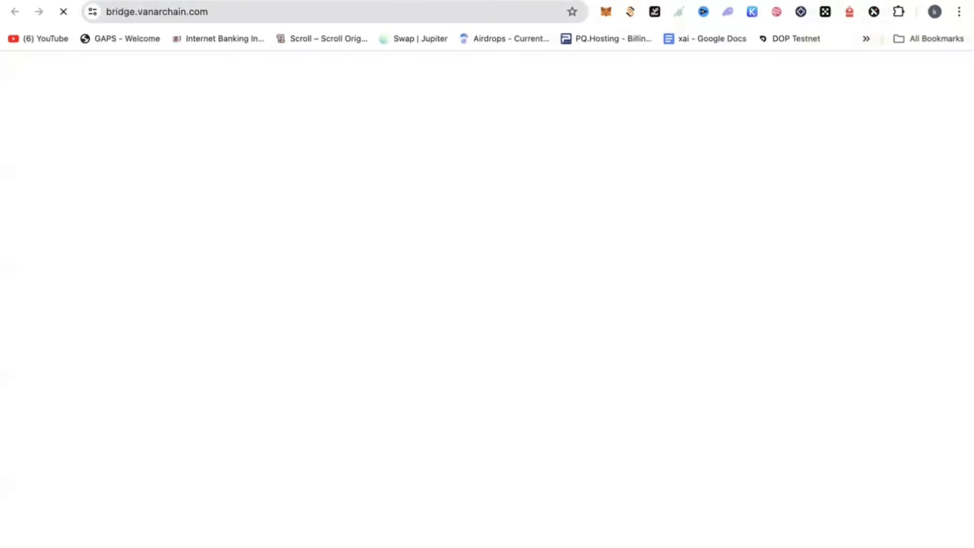
click(822, 3)
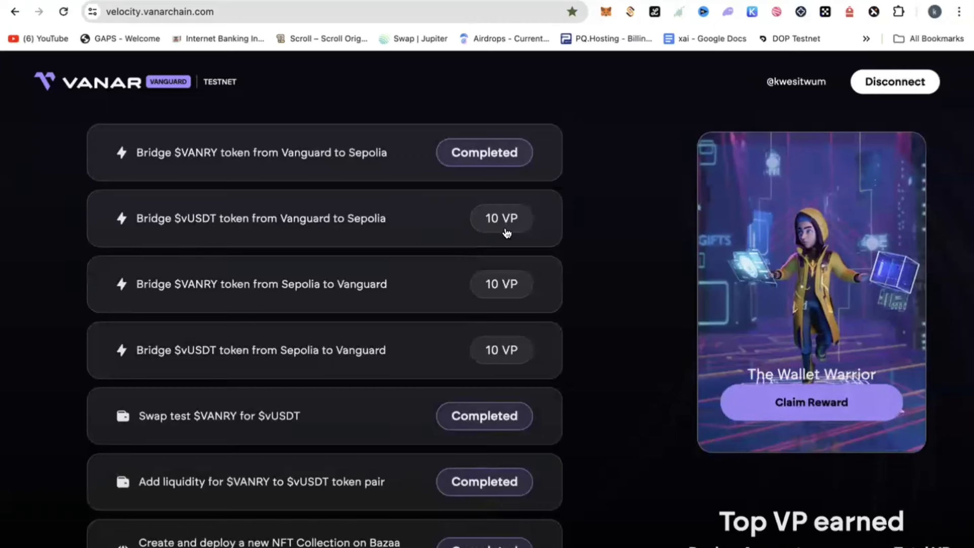
scroll(507, 232, down, 2)
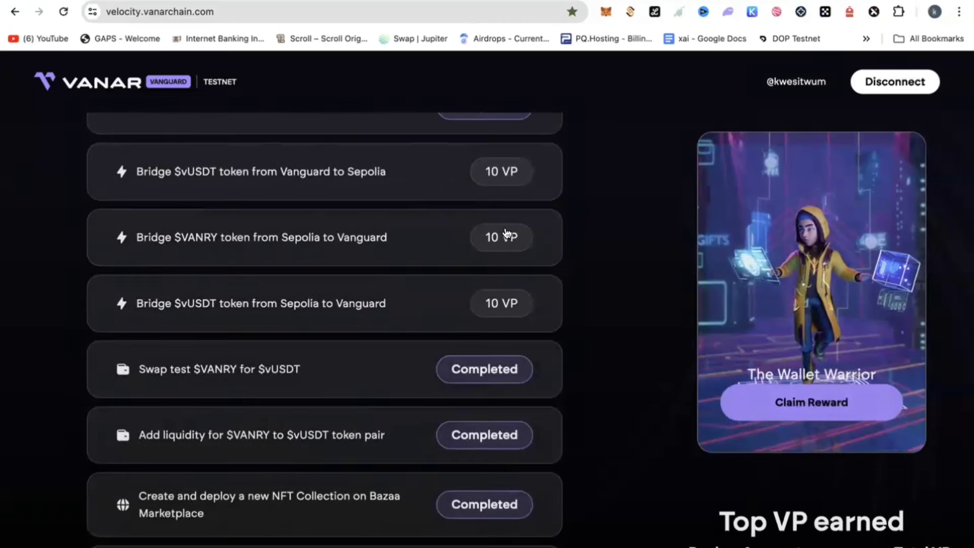
click(793, 410)
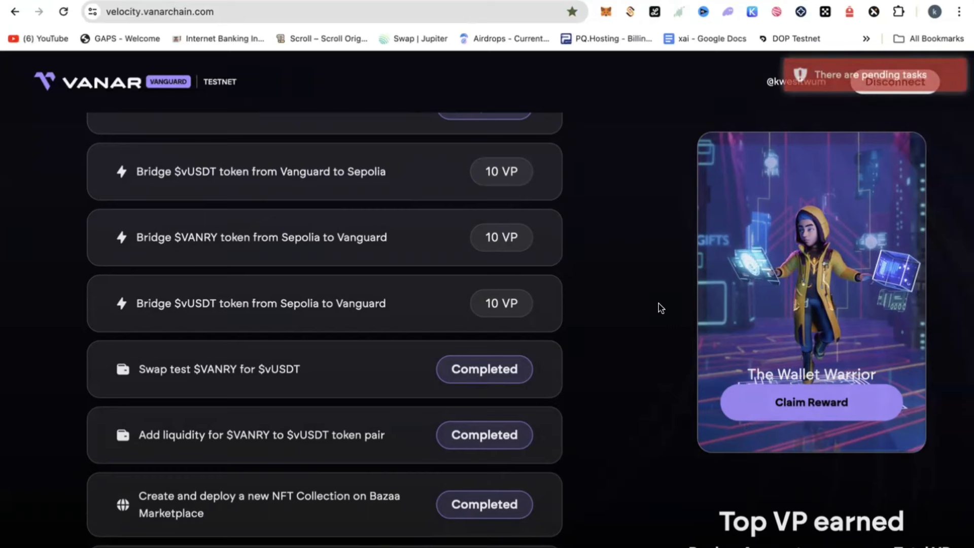
- Check the status of Phases 01 to 06 in the quest progress overview, ending at the bonus task list
scroll(589, 229, up, 7)
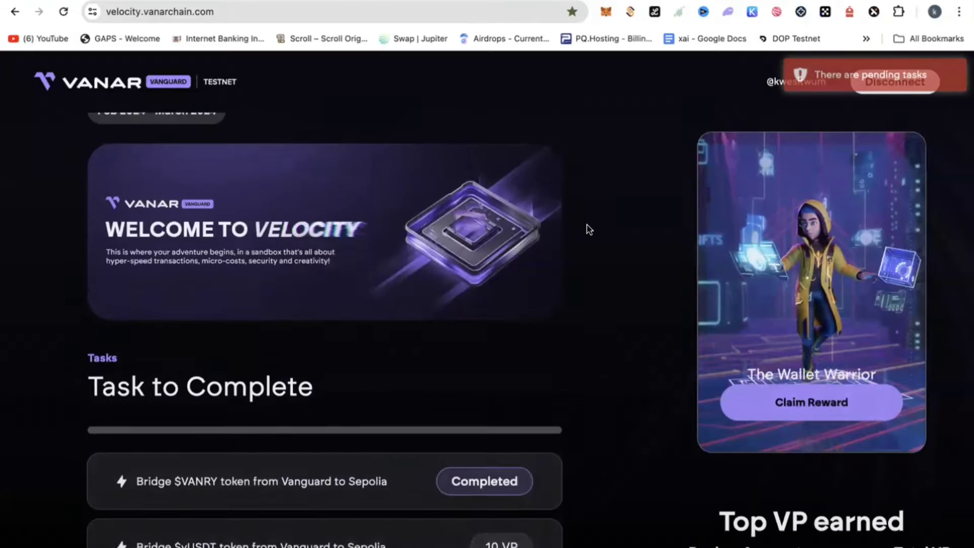
scroll(587, 229, up, 10)
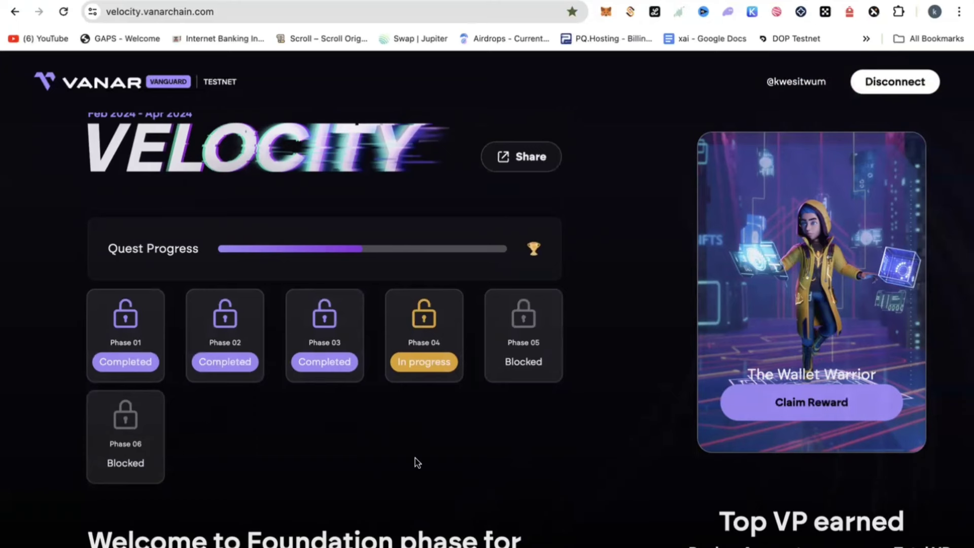
scroll(415, 458, down, 2)
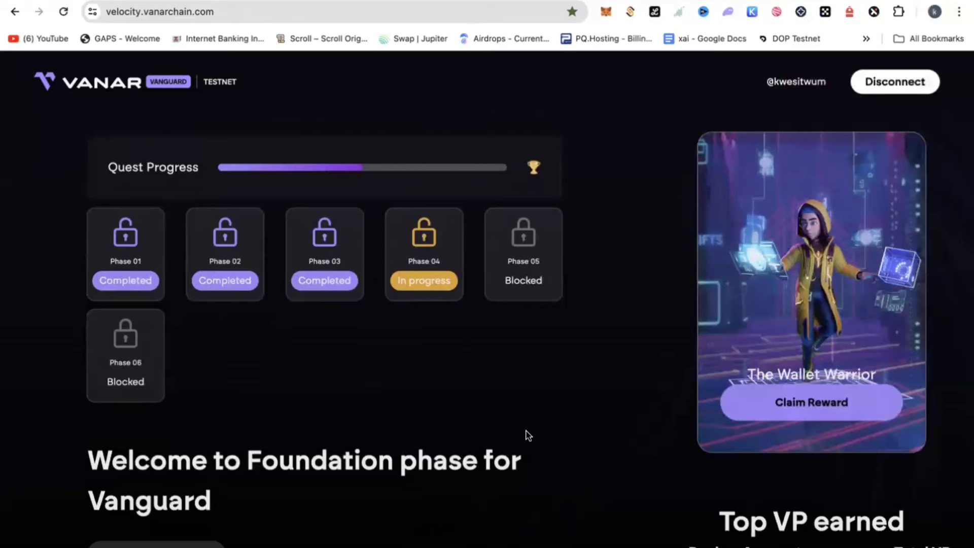
scroll(528, 435, down, 10)
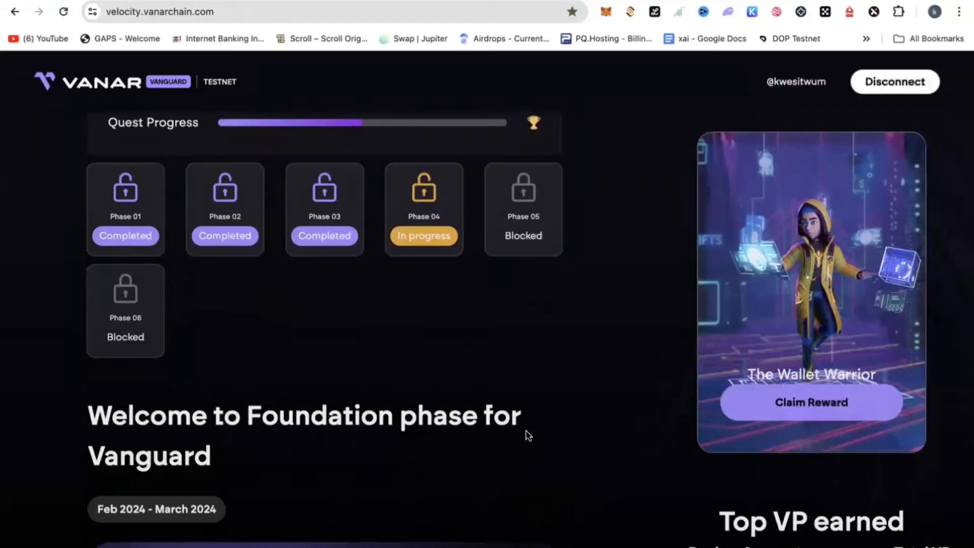
scroll(527, 436, down, 15)
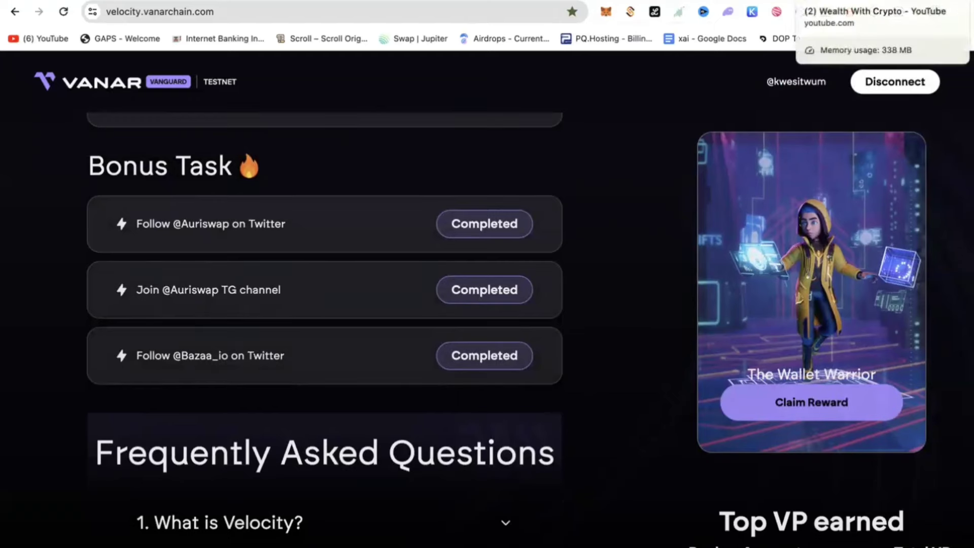
- Switch to the Wealth With Crypto channel's videos page on YouTube and view the channel header with its Telegram link
click(832, 0)
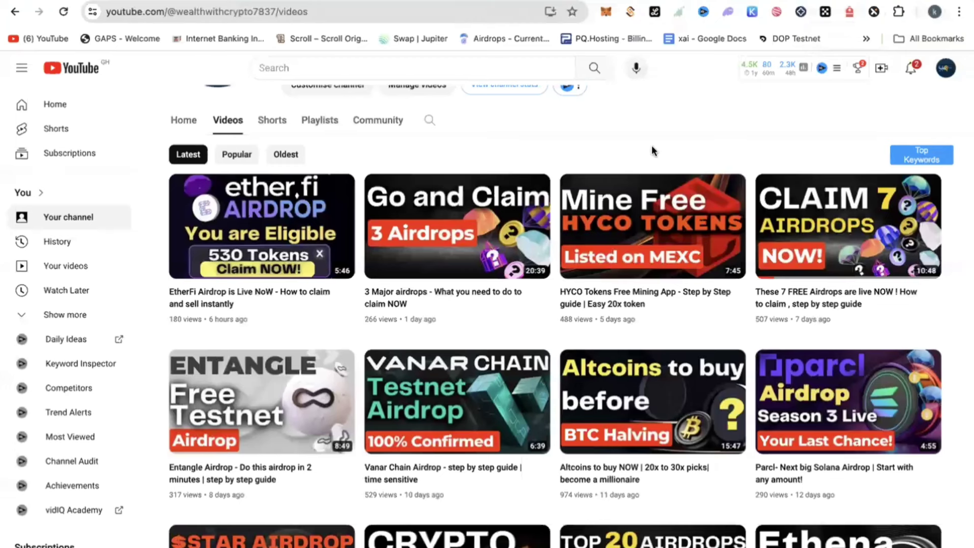
scroll(652, 151, up, 1)
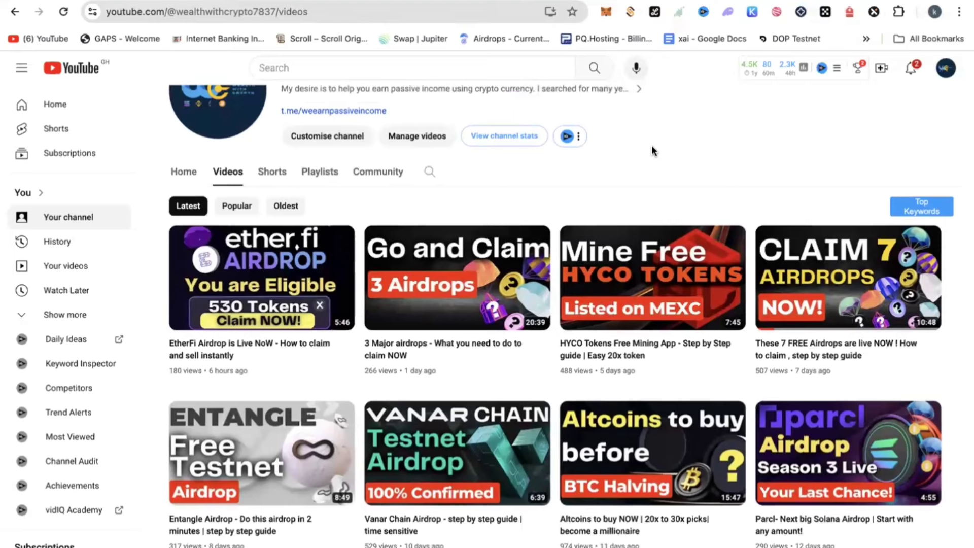
scroll(652, 148, up, 3)
scroll(652, 148, up, 2)
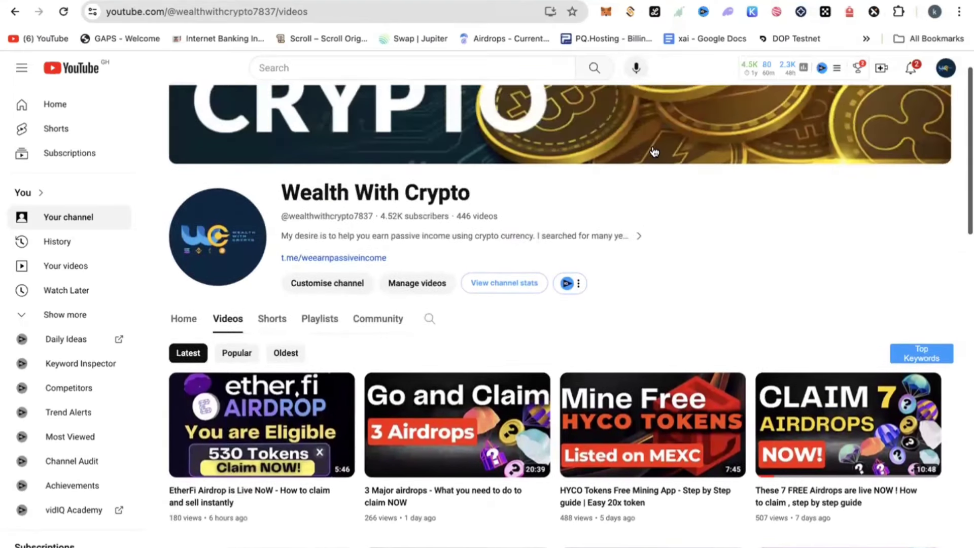
scroll(655, 152, up, 1)
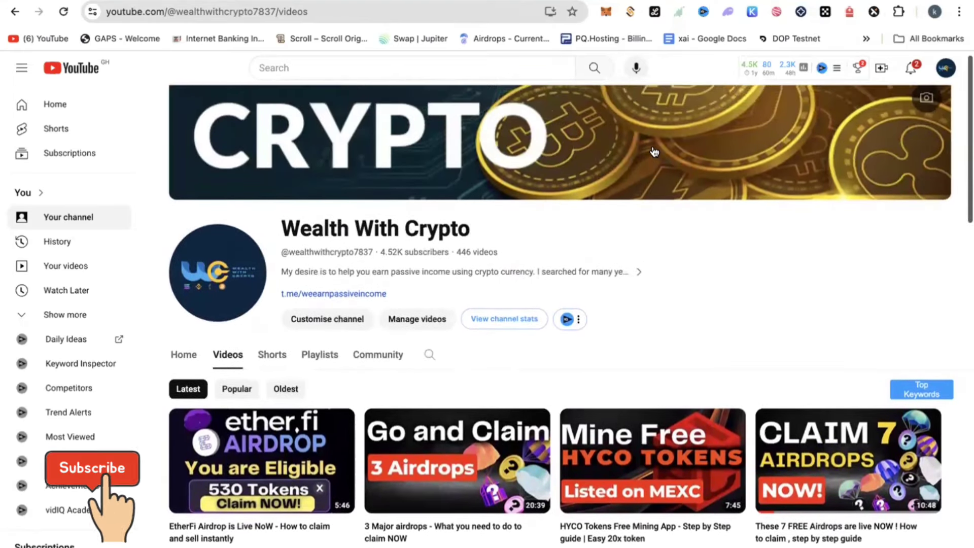